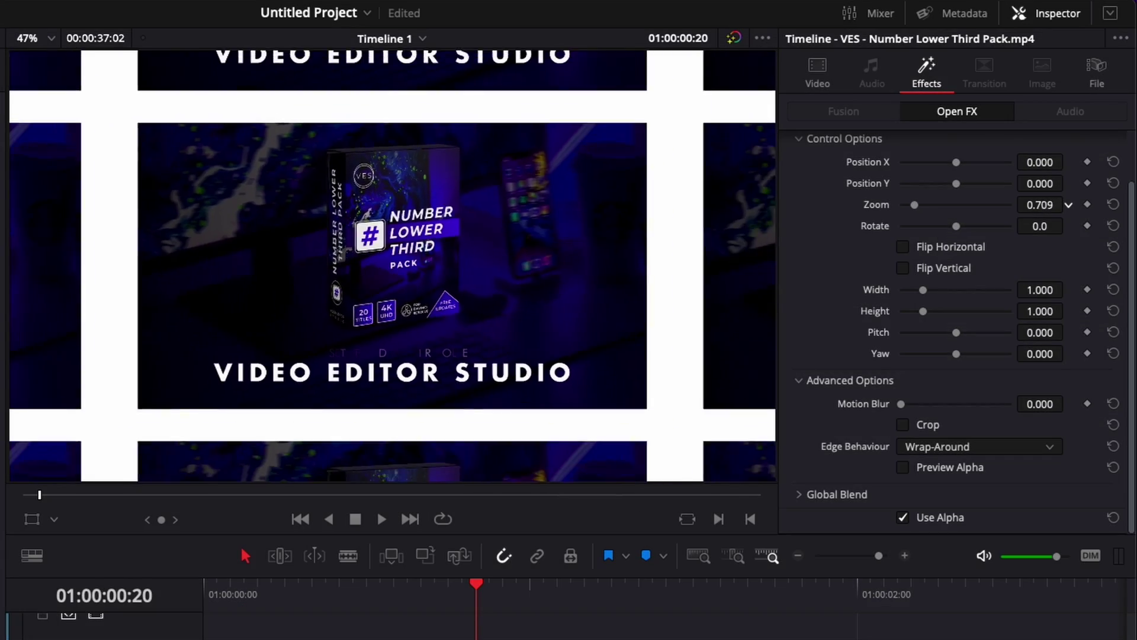
Set the Transform zoom to 0.278 and pitch to -0.012 to tile the bordered clip
drag(915, 205, 910, 204)
drag(956, 332, 958, 339)
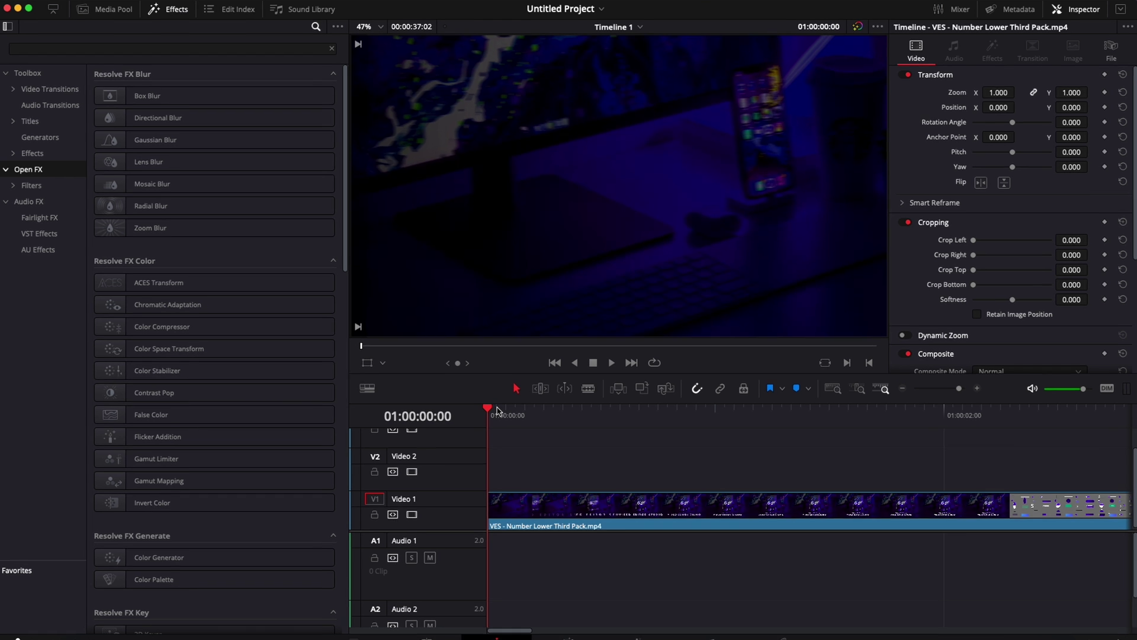
Preview the Number Lower Third Pack clip, then drag it from V1 up to V2
key(space)
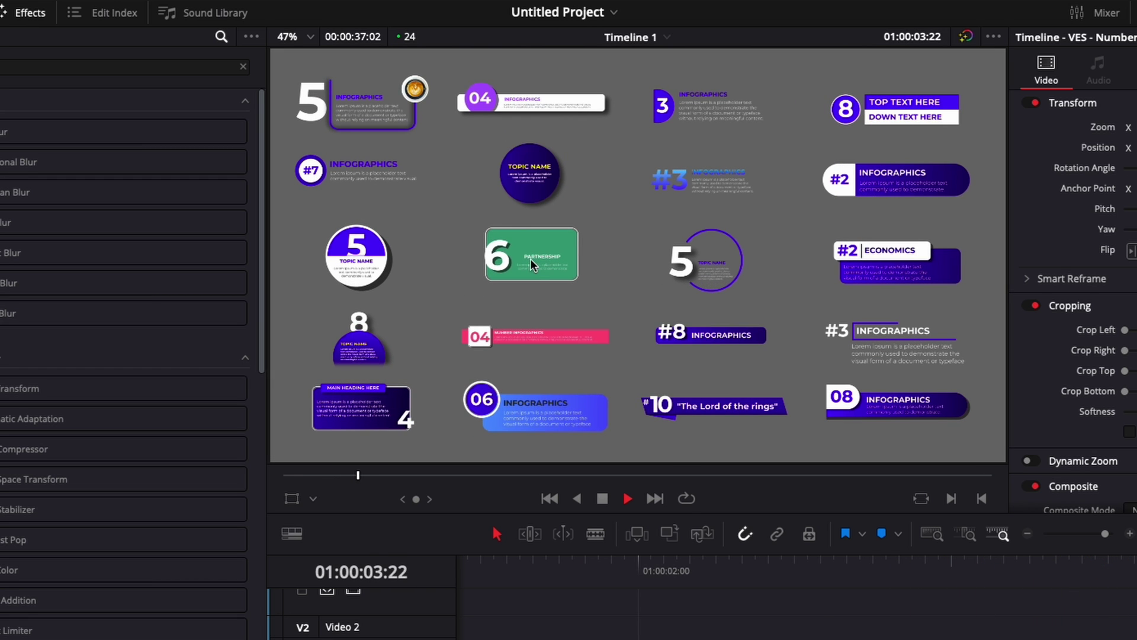
click(465, 567)
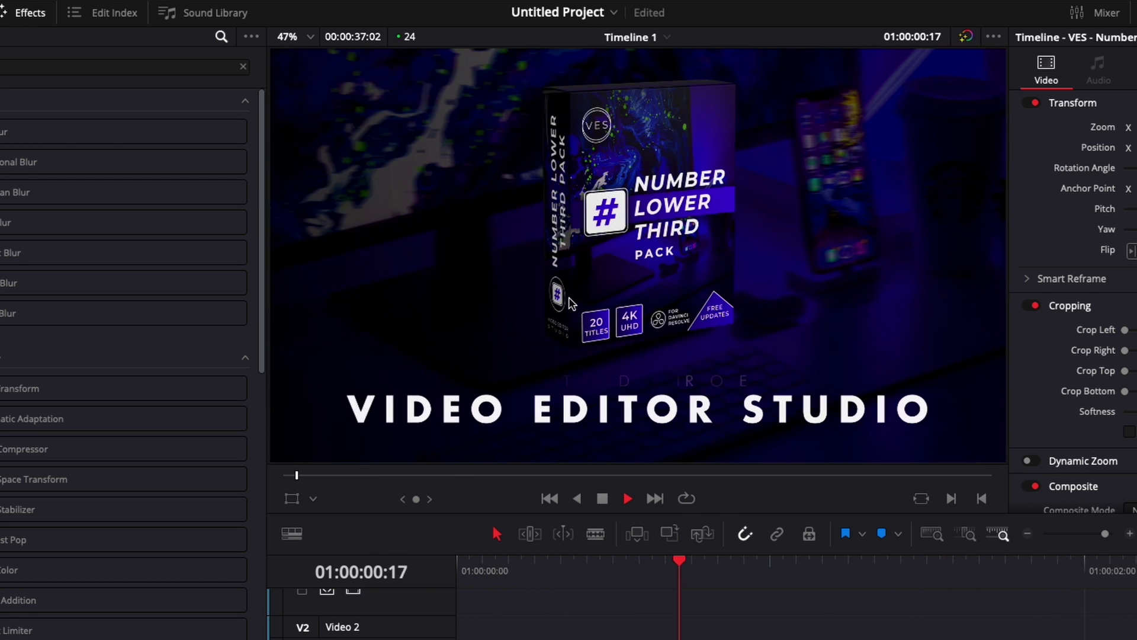
key(space)
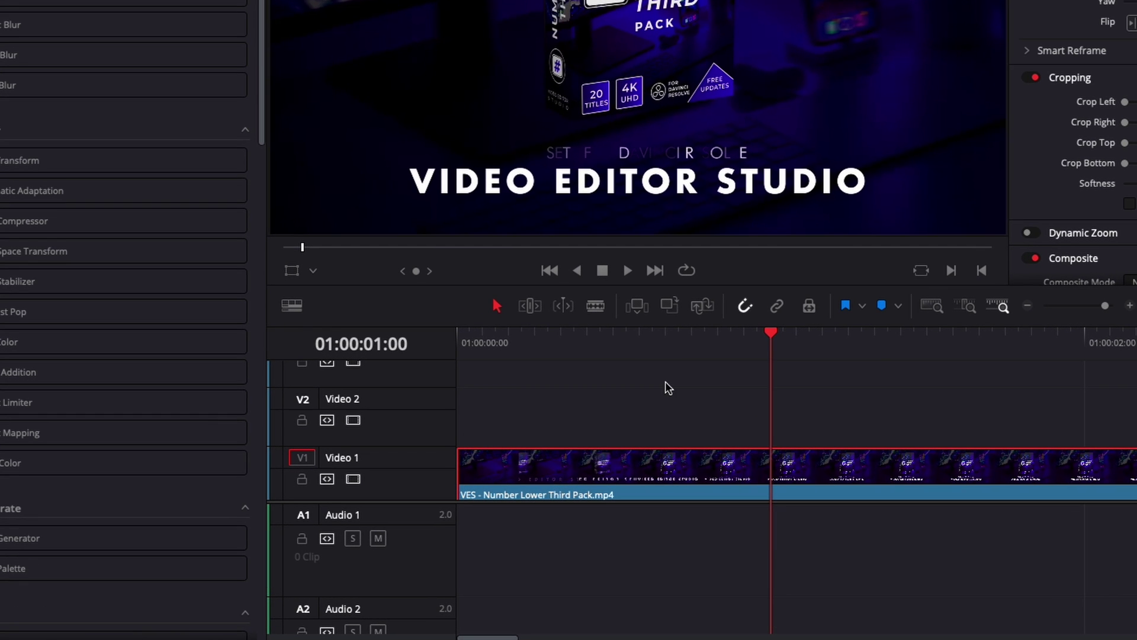
drag(650, 337, 719, 375)
drag(568, 472, 561, 418)
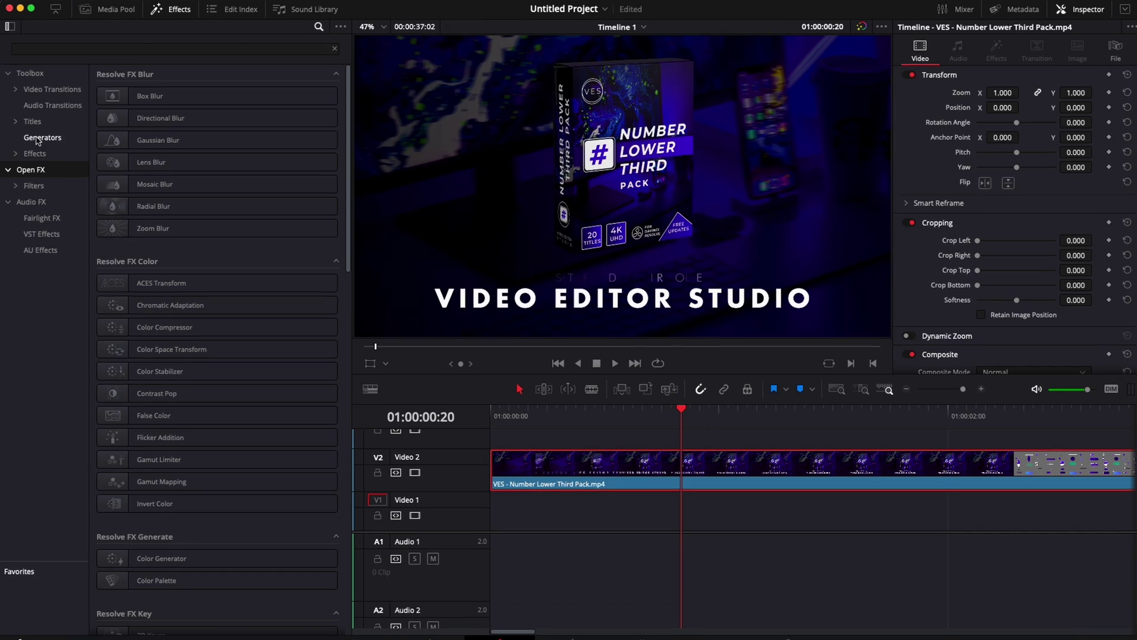
Place a Solid Color generator on Video 1 and set its colour to white
click(37, 140)
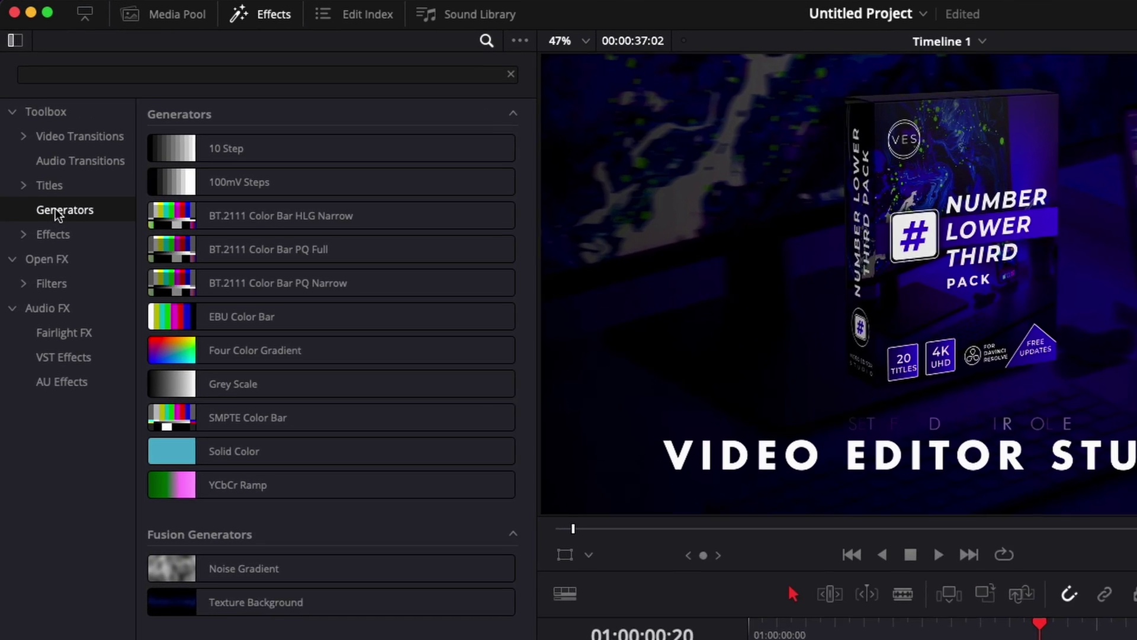
drag(119, 294, 551, 507)
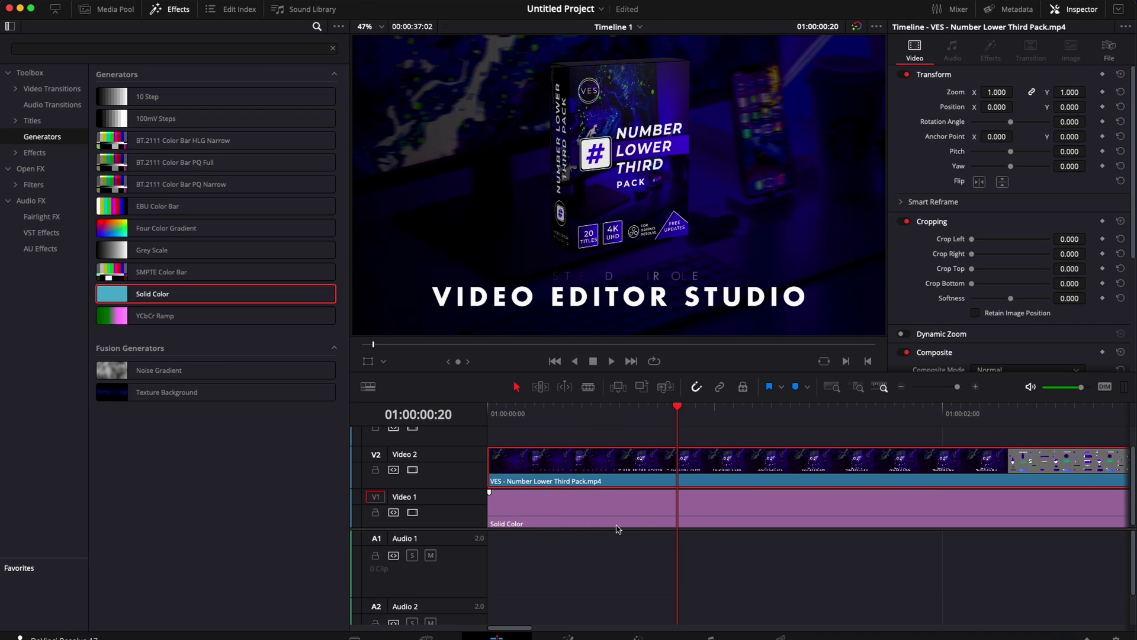
click(667, 521)
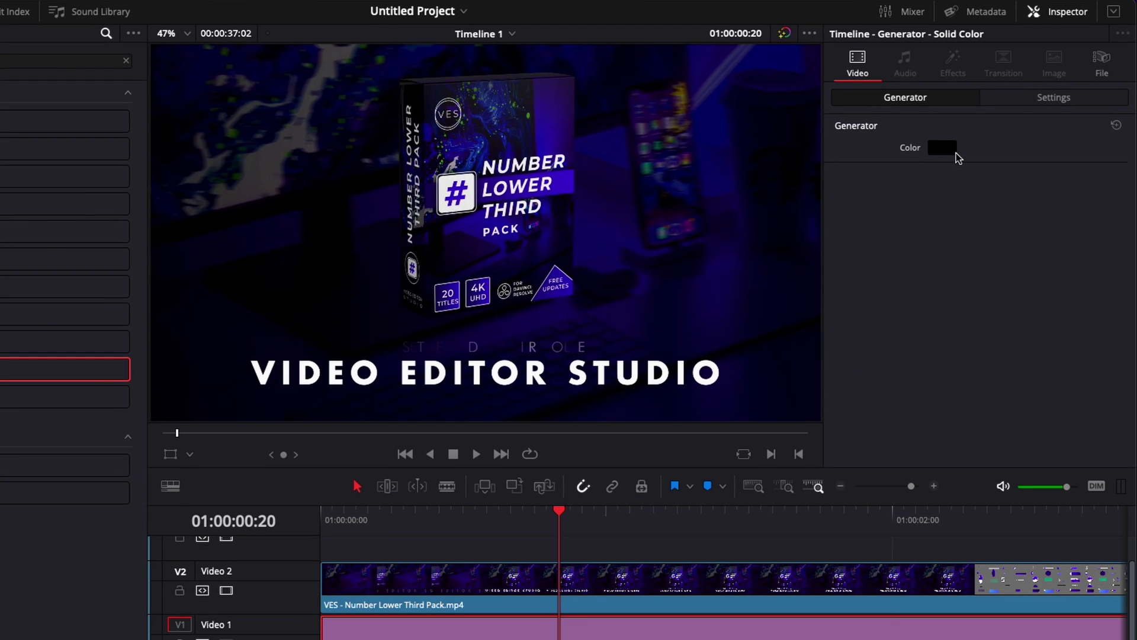
click(944, 148)
scroll(89, 402, down, 2)
click(59, 436)
click(141, 498)
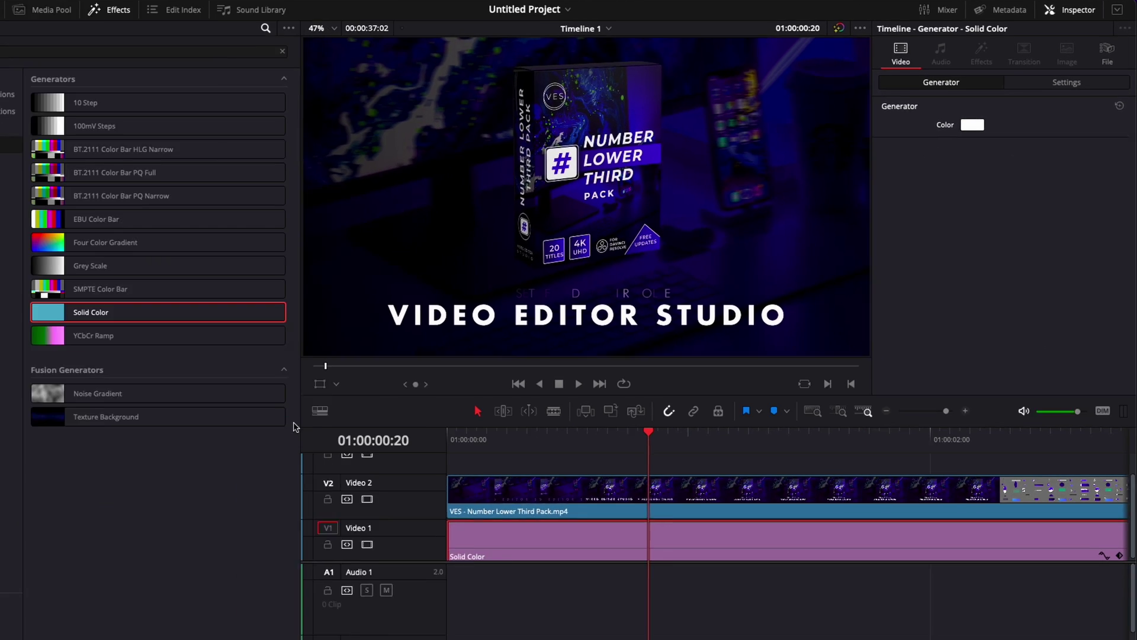
click(10, 27)
Find the Open FX Transform effect via 'tra' and apply it to the Video 2 clip
click(27, 172)
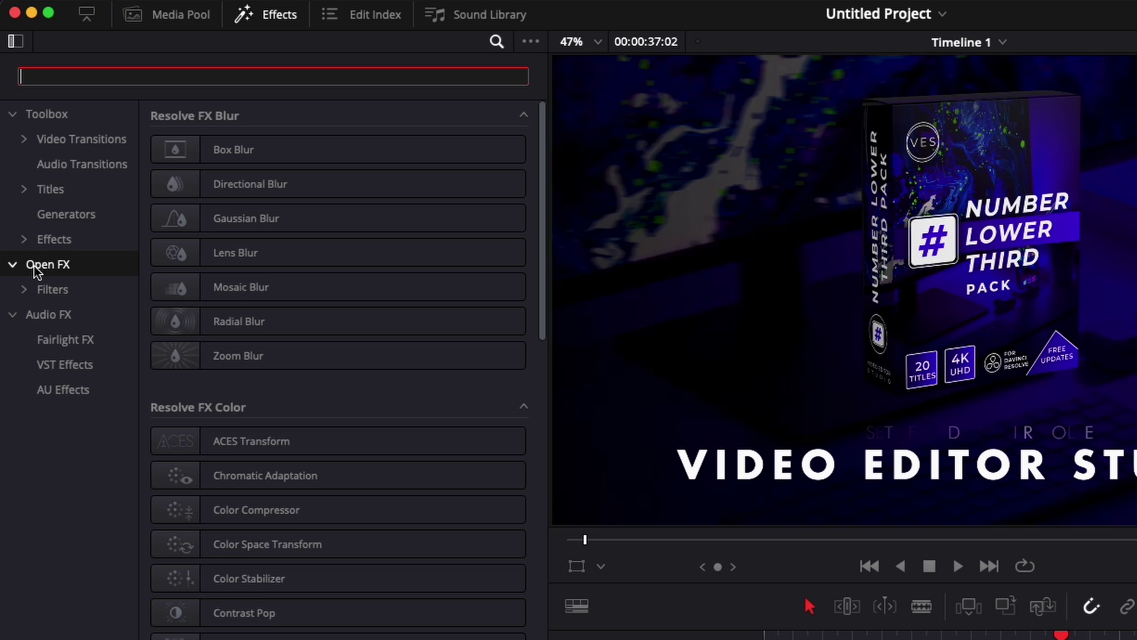
text(tra)
click(189, 477)
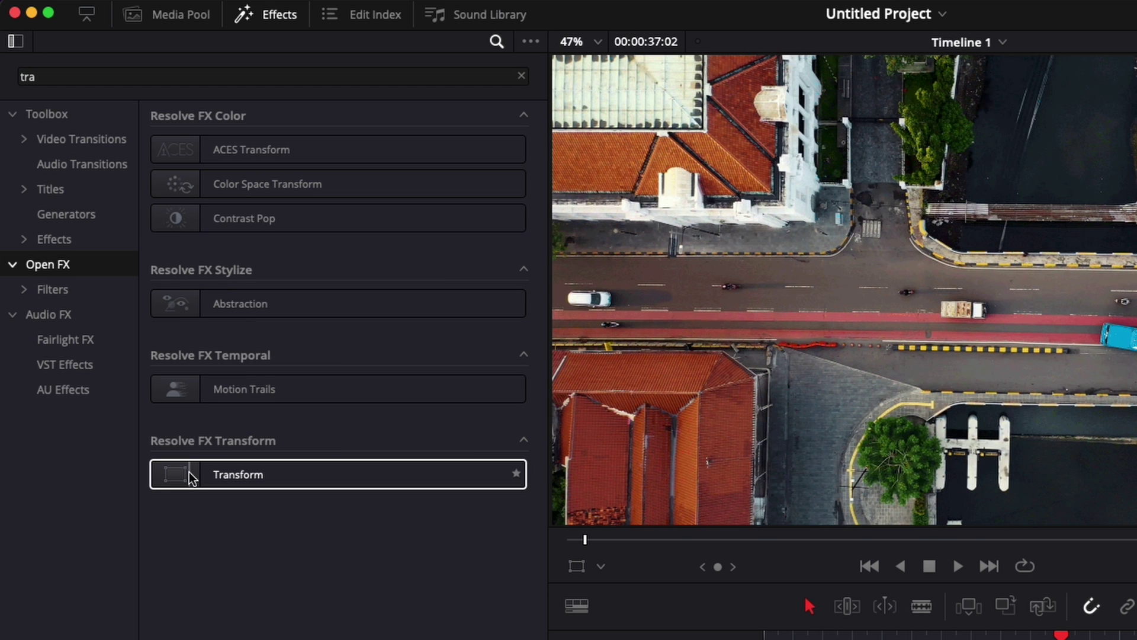
drag(188, 476, 842, 639)
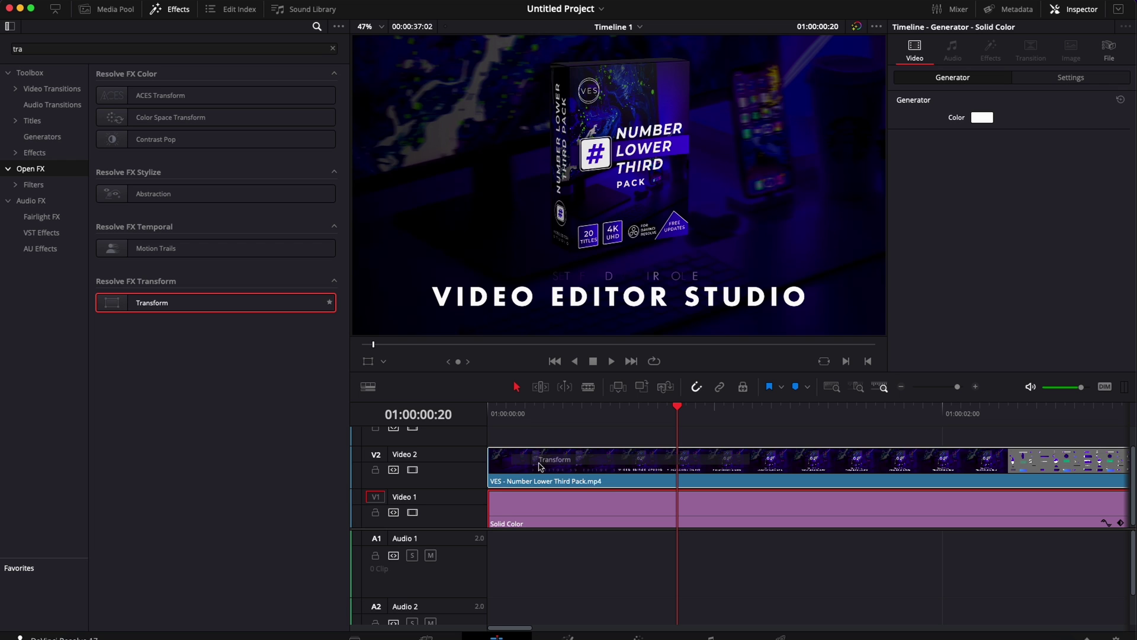
drag(539, 466, 539, 466)
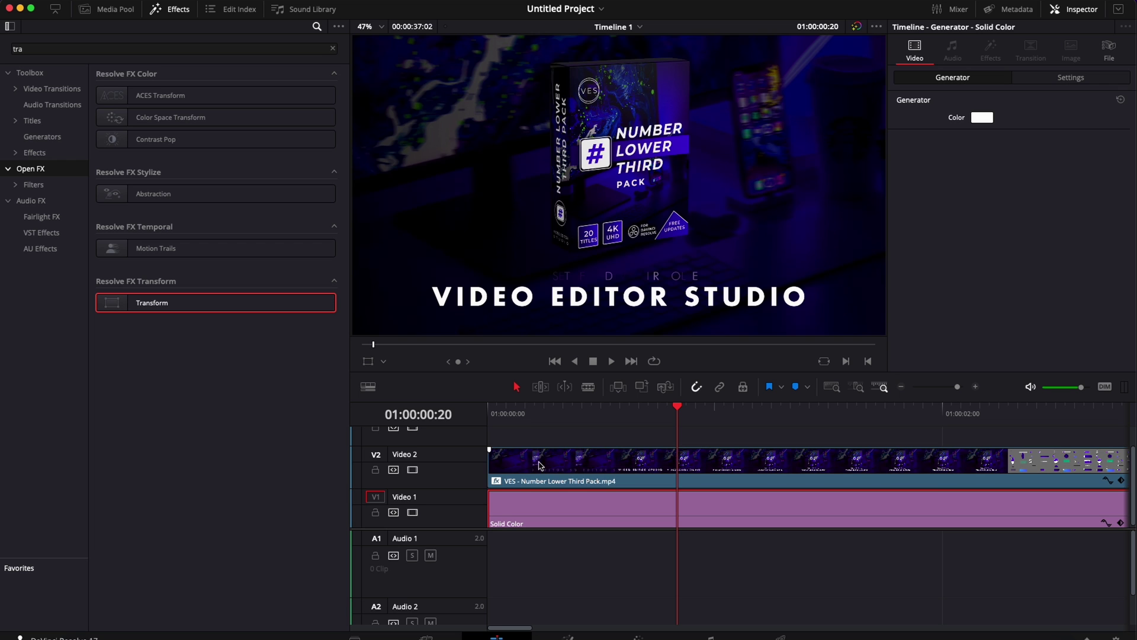
click(615, 474)
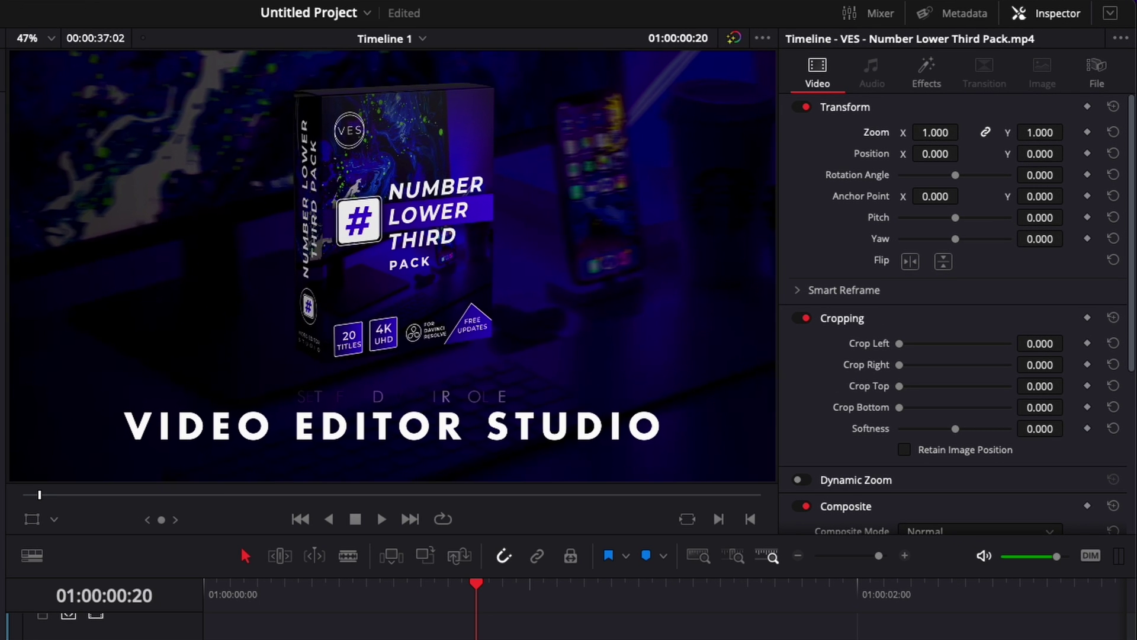
Set the clip's zoom to 0.900 and Transform Edge Behaviour to Wrap-Around
drag(965, 132, 935, 132)
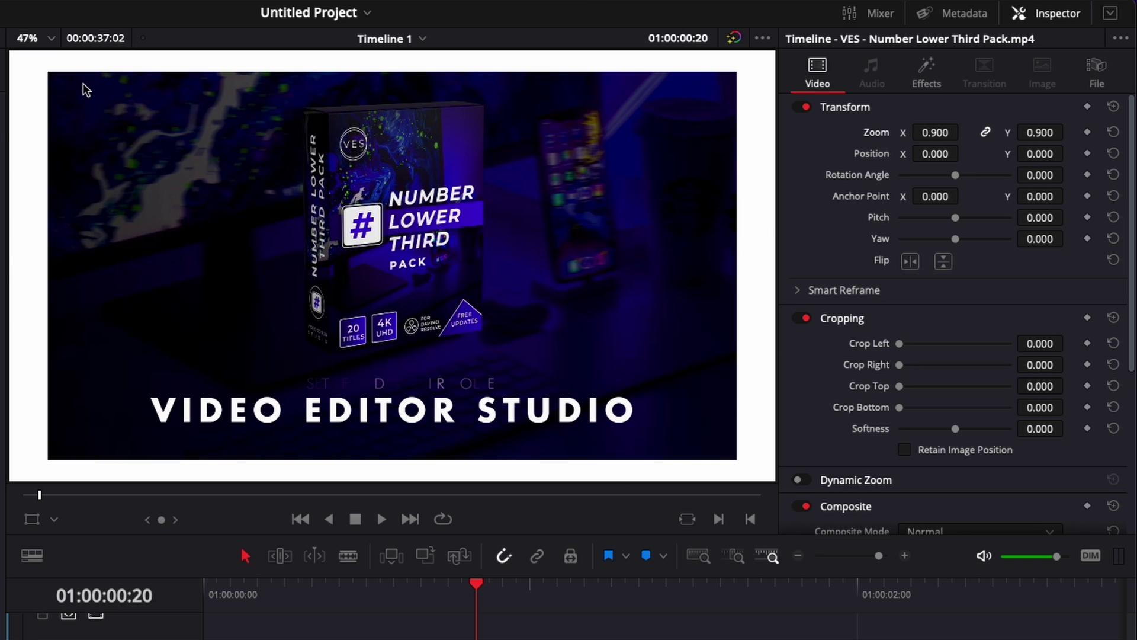
click(915, 87)
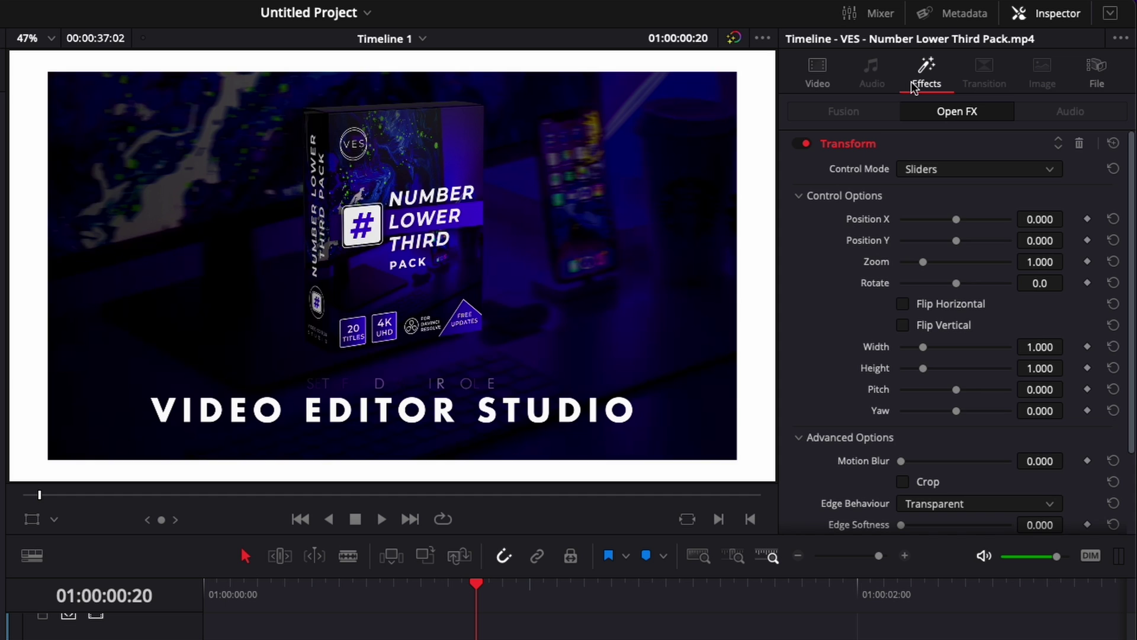
scroll(881, 257, down, 3)
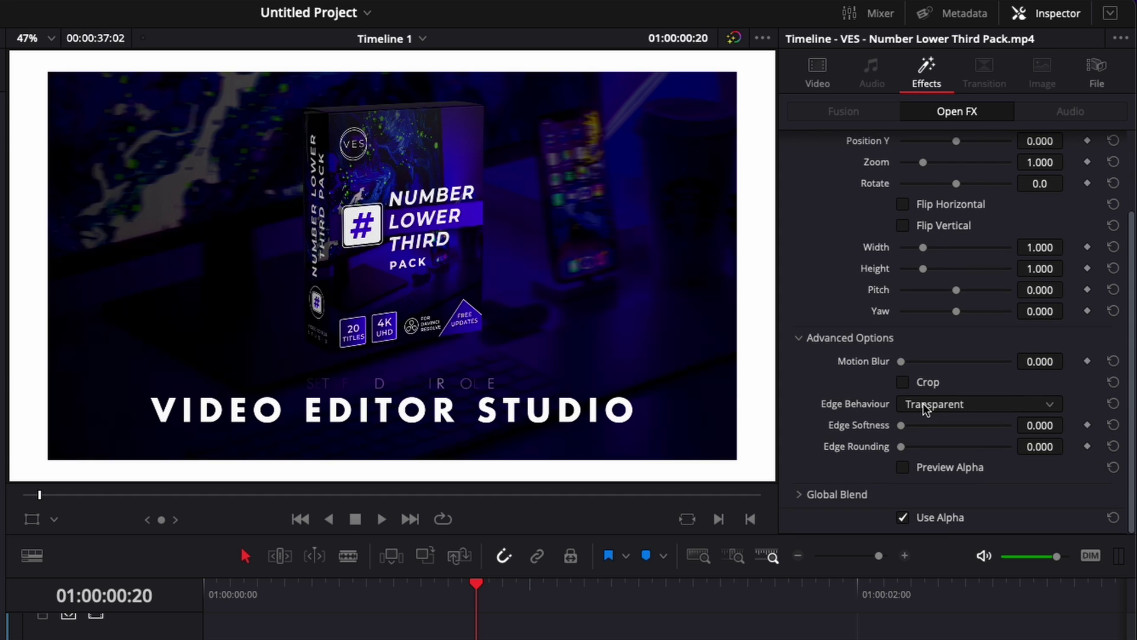
click(926, 409)
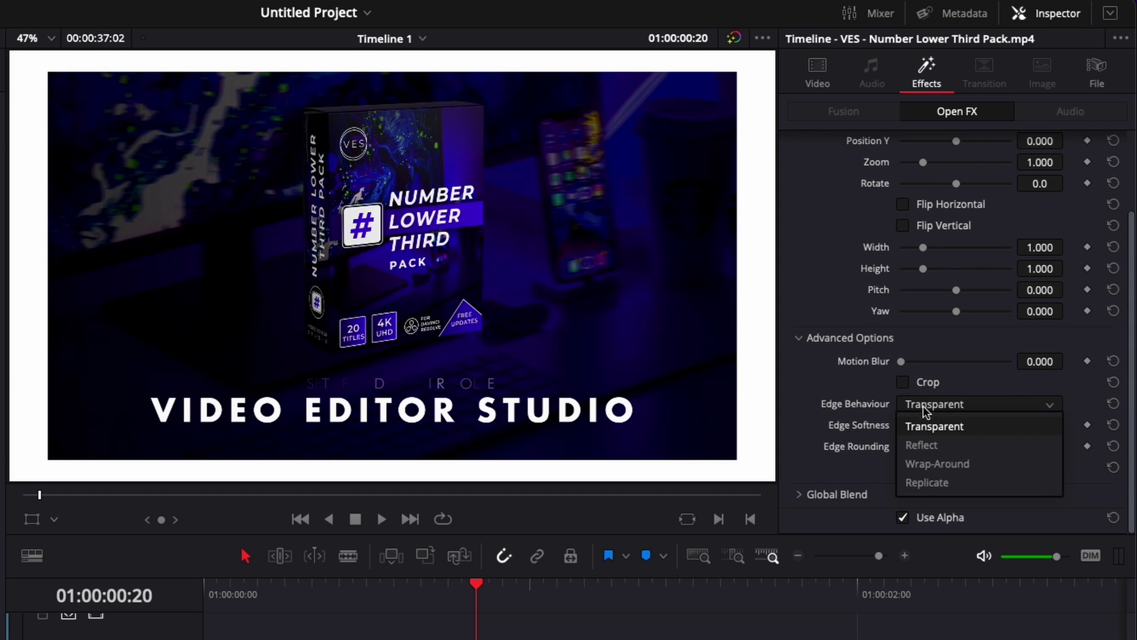
click(931, 465)
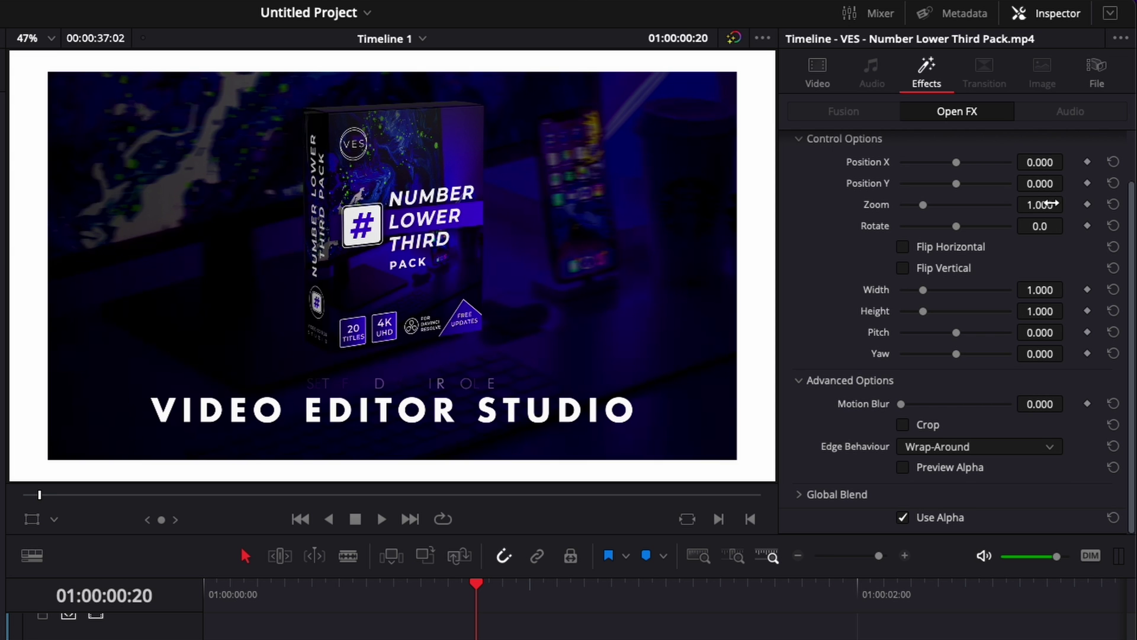
Set Transform Zoom to 0.278, Pitch to 0.058 and Yaw to 0.127 for a slanted wall
mouse_move(1051, 204)
mouse_down()
mouse_move(992, 203)
mouse_move(1049, 205)
mouse_move(1033, 205)
mouse_up()
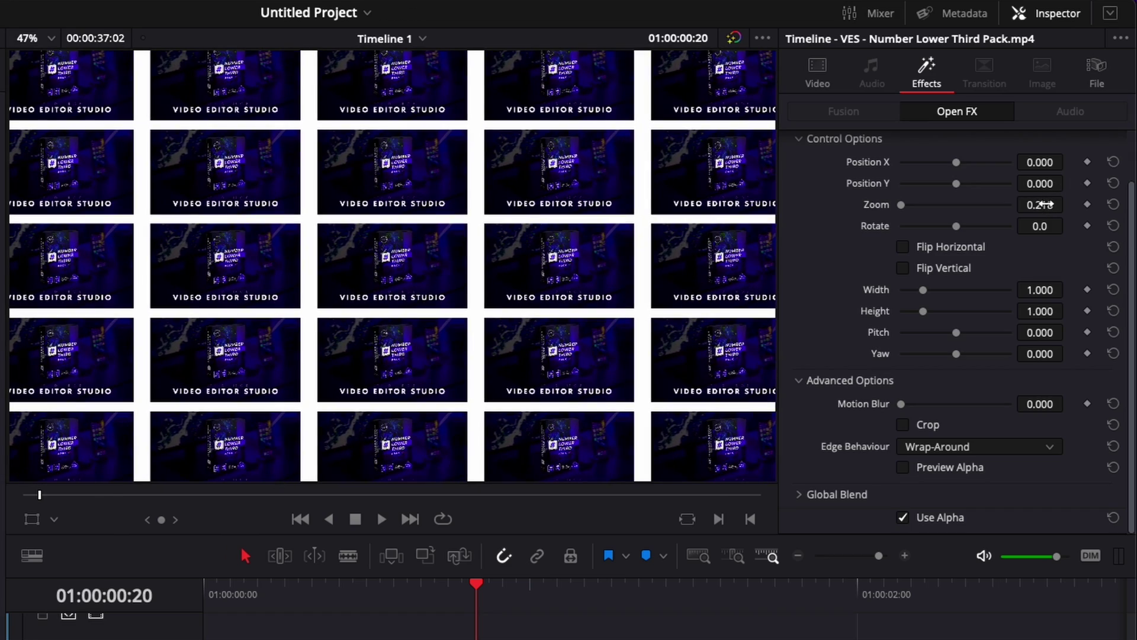
mouse_move(1040, 204)
mouse_down()
mouse_move(1006, 203)
mouse_move(1070, 203)
mouse_move(1047, 207)
mouse_up()
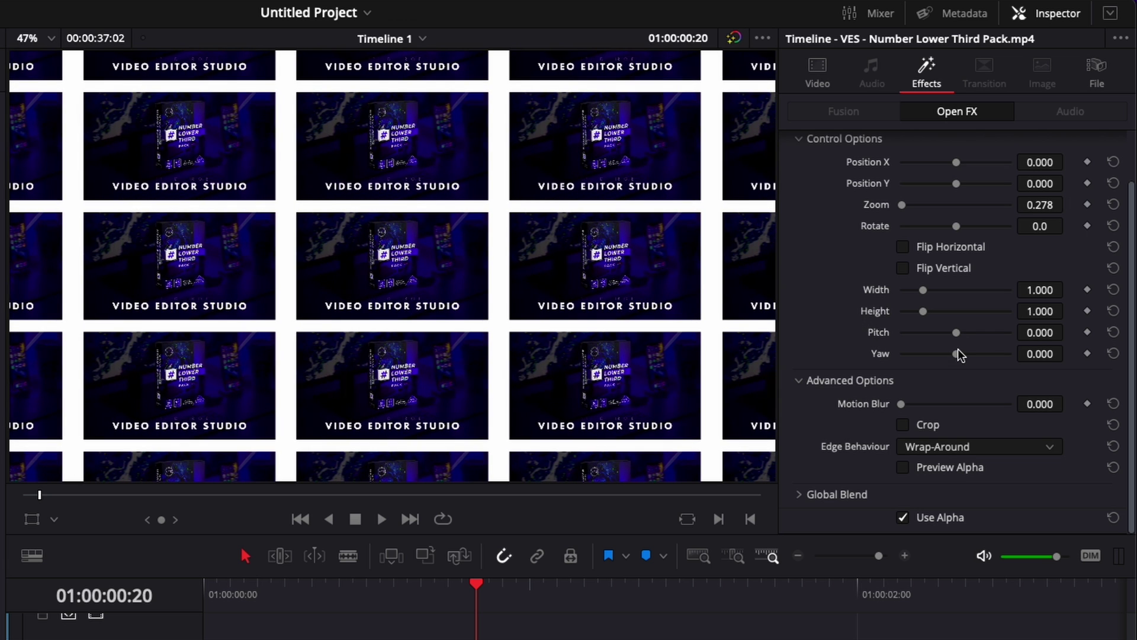
drag(954, 332, 960, 355)
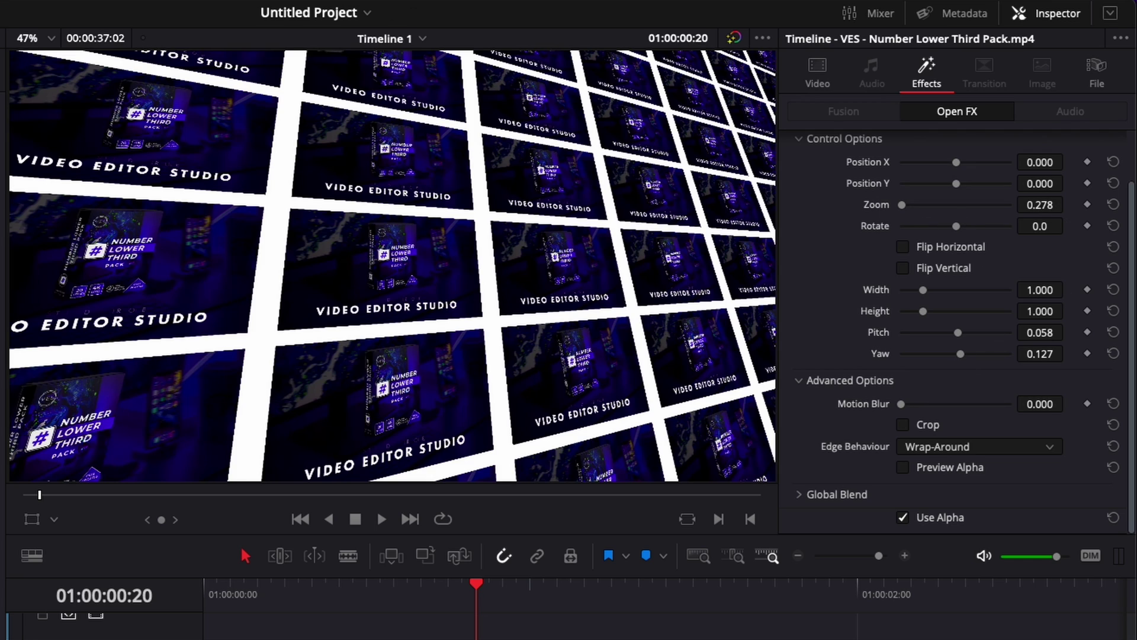
Raise the Transform zoom to 0.338 and return the playhead to the timeline start
mouse_move(1040, 205)
mouse_down()
mouse_move(1070, 203)
mouse_move(1042, 208)
mouse_up()
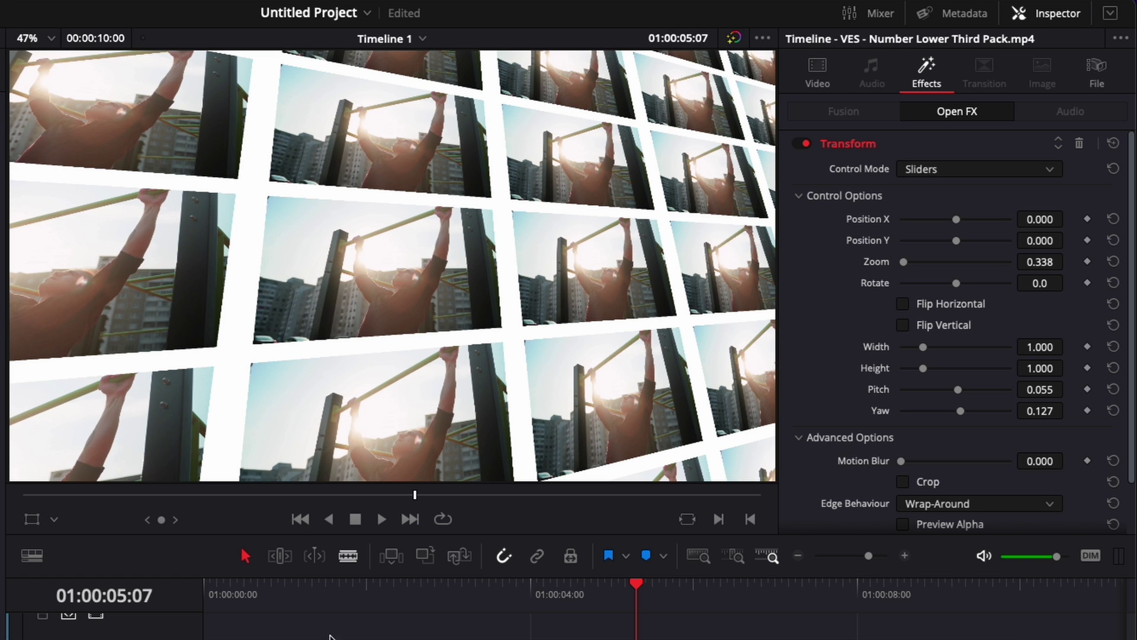
drag(248, 596, 204, 595)
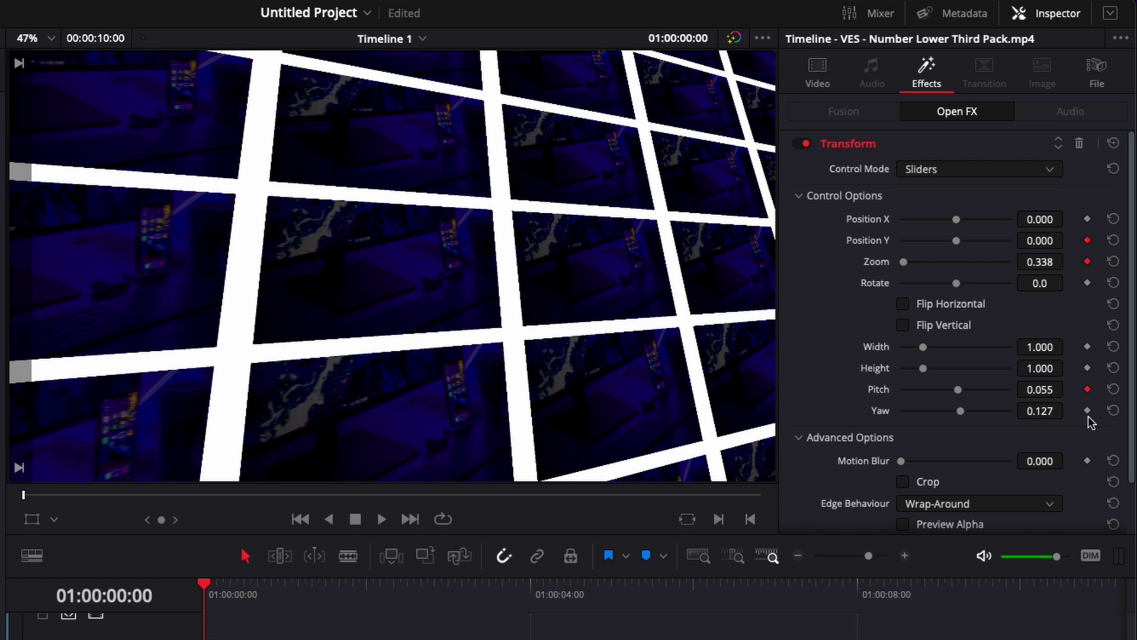
At 01:00:10:00, keyframe Position Y 0.329, Zoom 0.424, Pitch 0.060 and Yaw 0.164
drag(820, 592, 1015, 622)
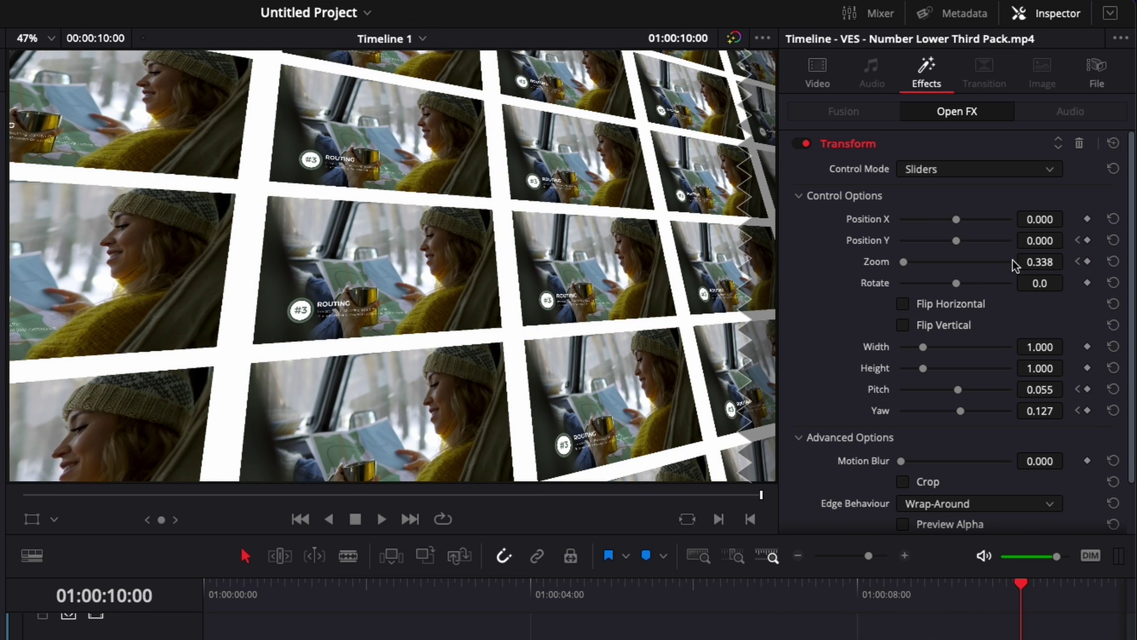
drag(954, 241, 992, 241)
drag(903, 262, 906, 262)
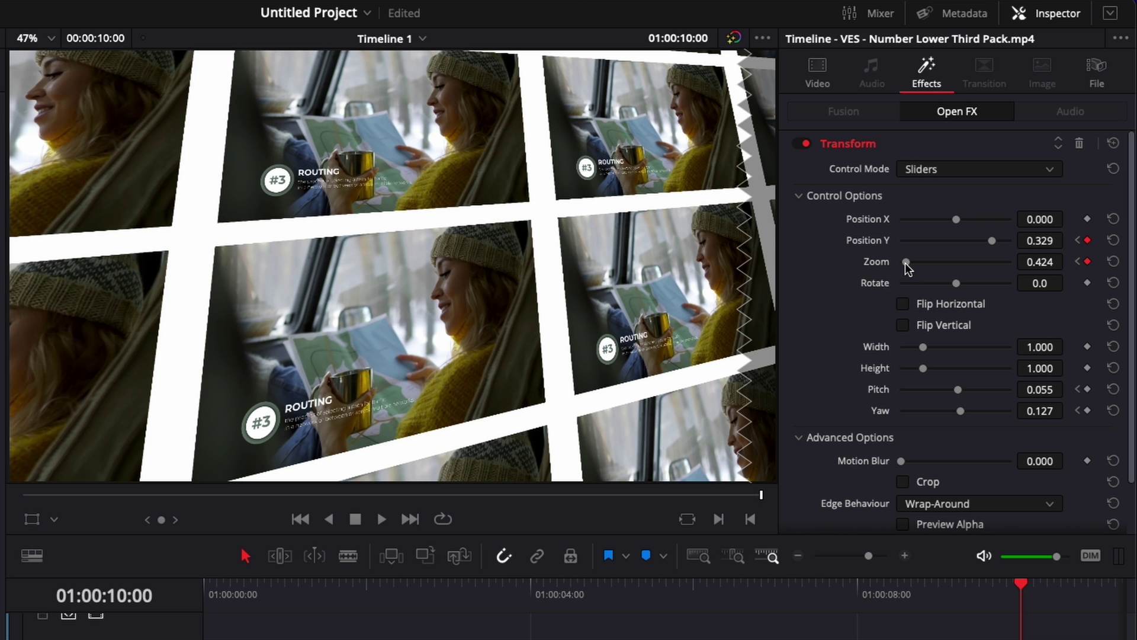
drag(1042, 389, 1069, 390)
drag(1069, 411, 1070, 410)
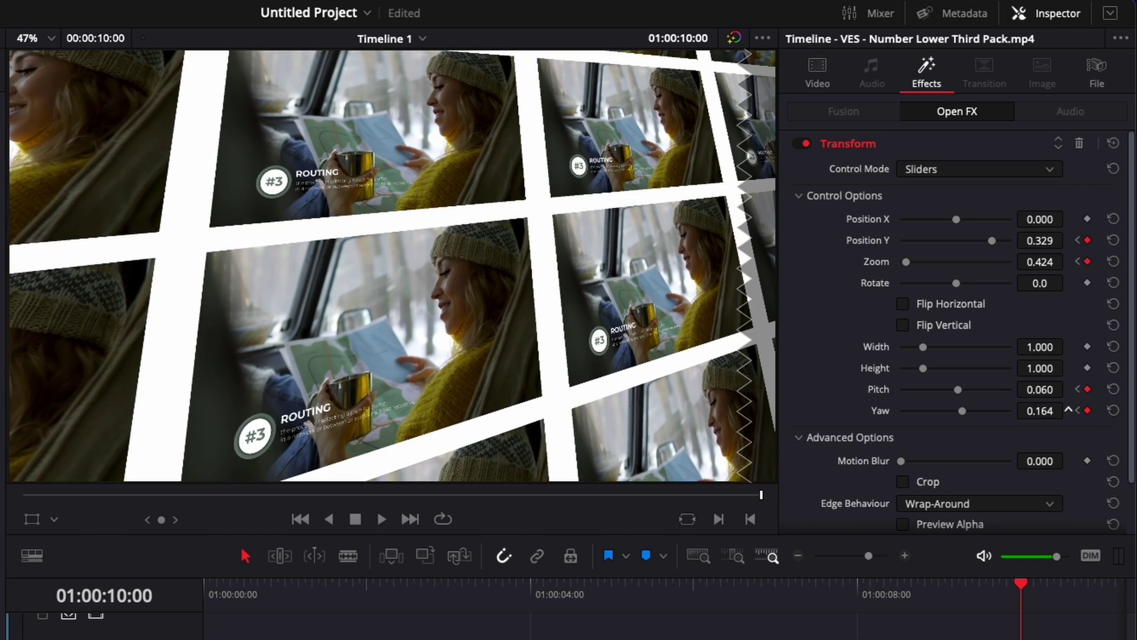
key(Home)
key(space)
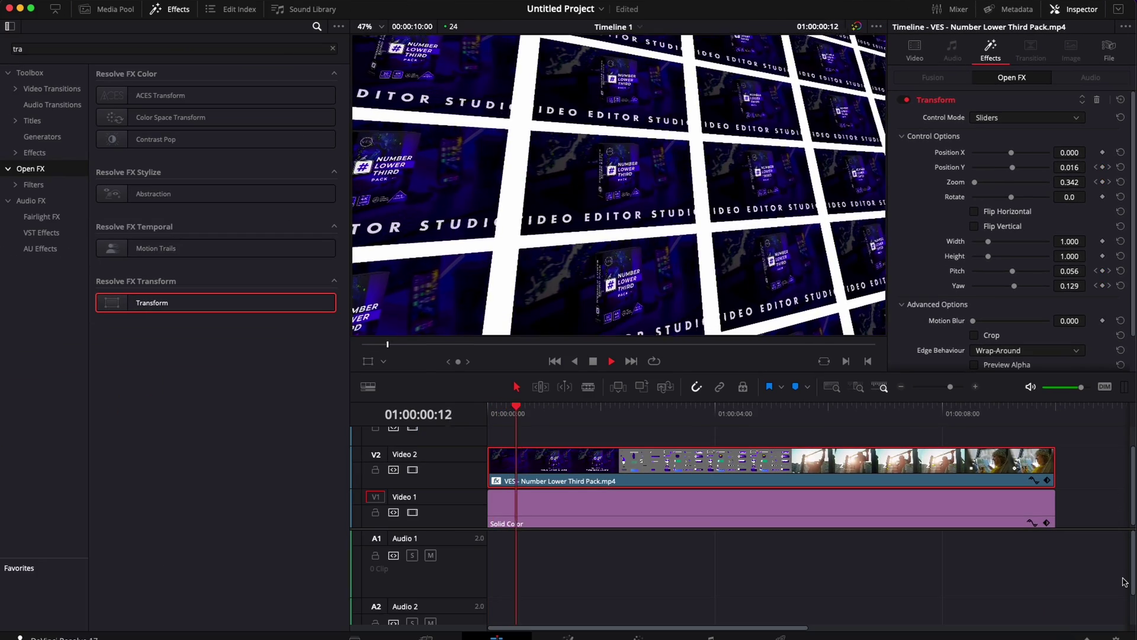